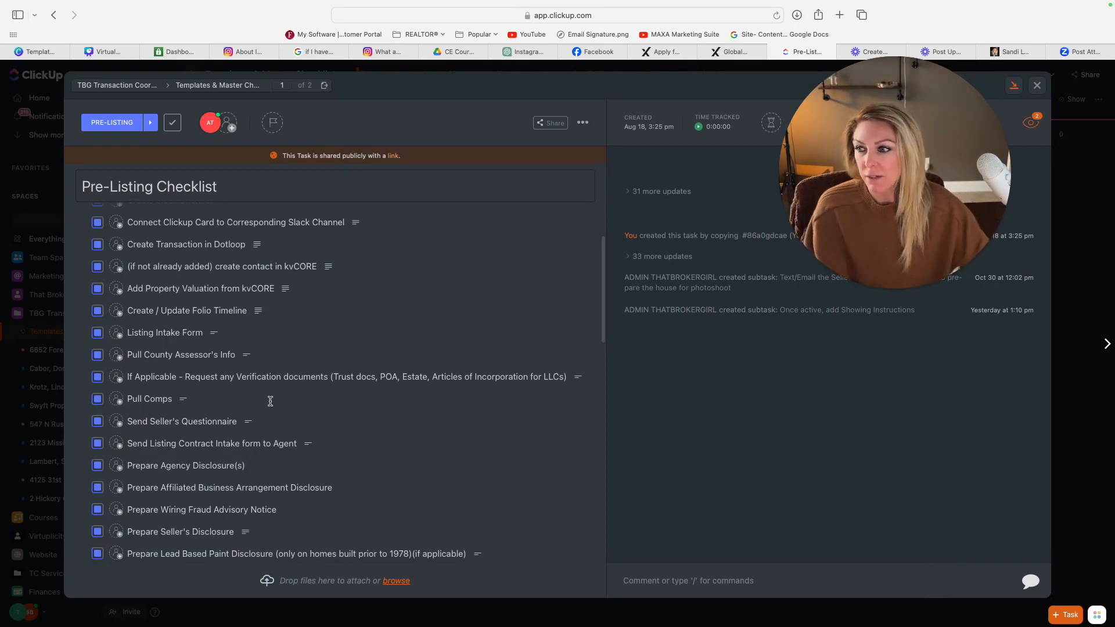
Step: Look through the Pre-Listing Checklist subtasks and open the "Pull County Assessor's Info" subtask
{"action": "scroll", "coordinate": [223, 306], "scroll_direction": "down", "scroll_amount": 5}
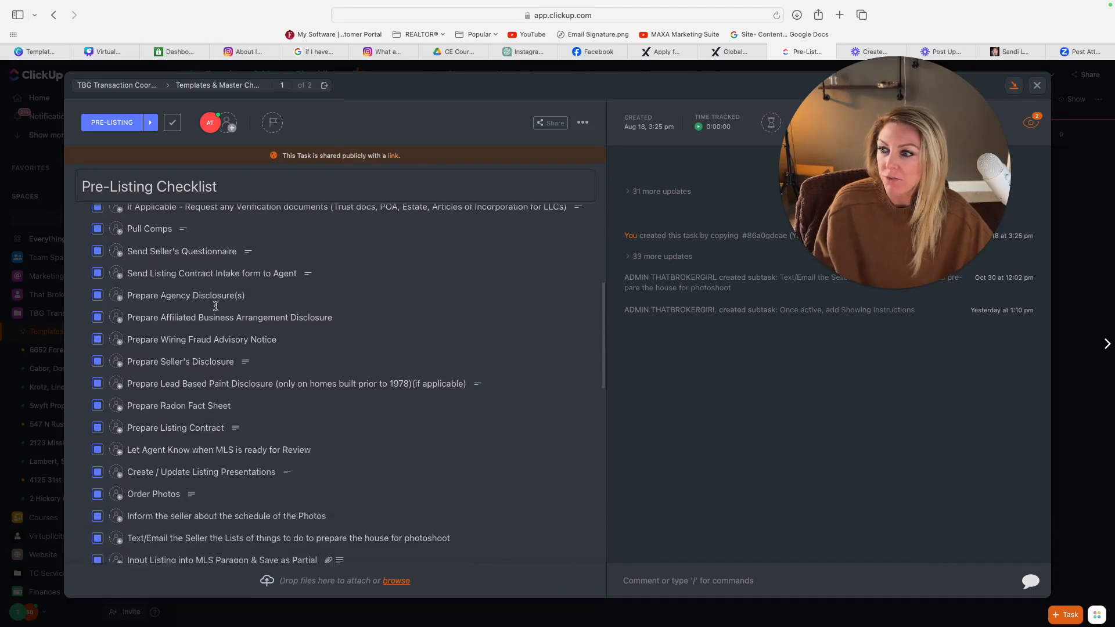
{"action": "scroll", "coordinate": [216, 306], "scroll_direction": "down", "scroll_amount": 12}
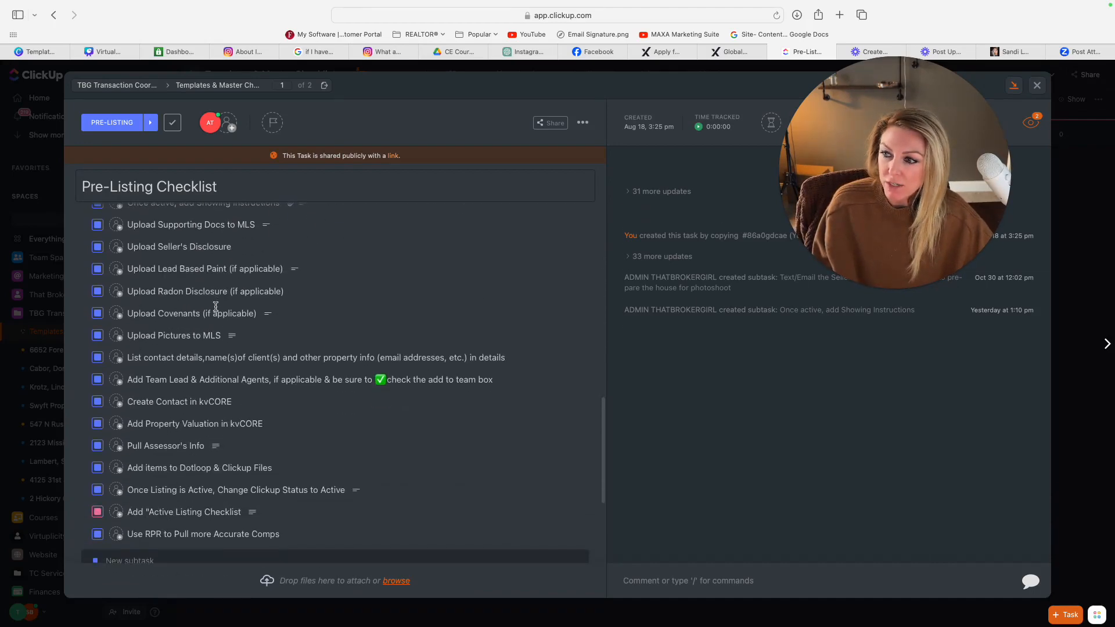
{"action": "scroll", "coordinate": [216, 306], "scroll_direction": "down", "scroll_amount": 5}
{"action": "scroll", "coordinate": [216, 306], "scroll_direction": "up", "scroll_amount": 20}
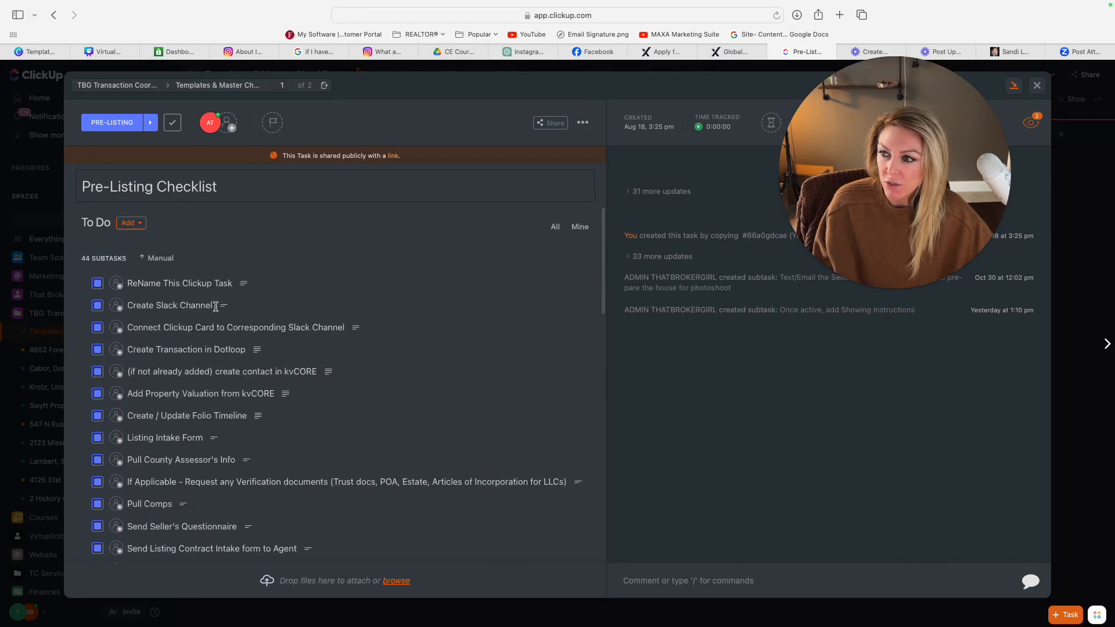
{"action": "scroll", "coordinate": [216, 306], "scroll_direction": "down", "scroll_amount": 5}
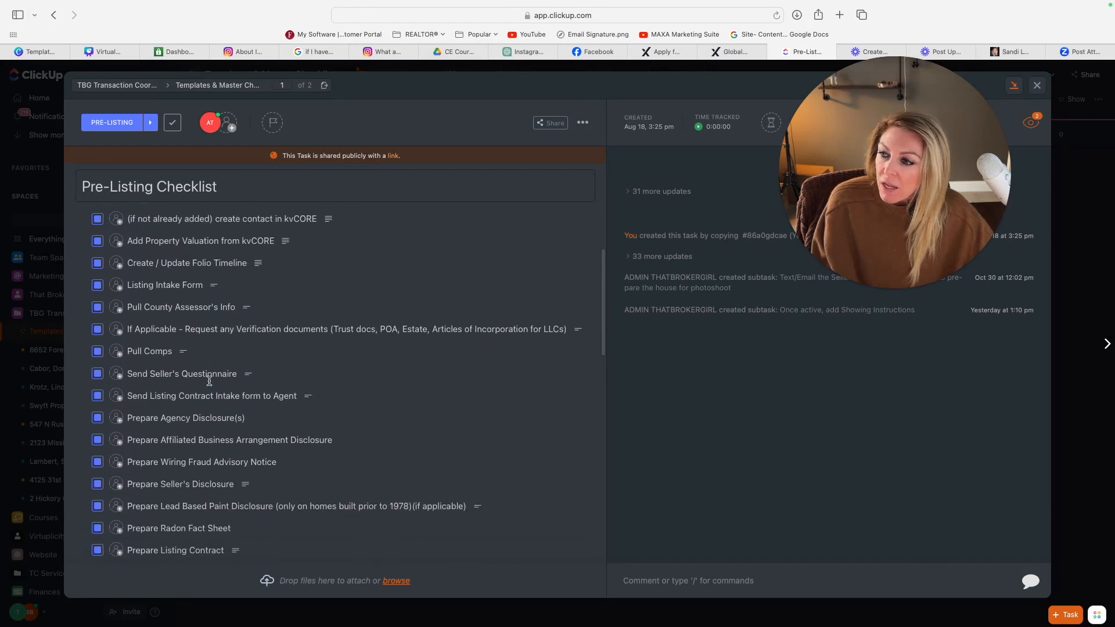
{"action": "left_click", "coordinate": [166, 297]}
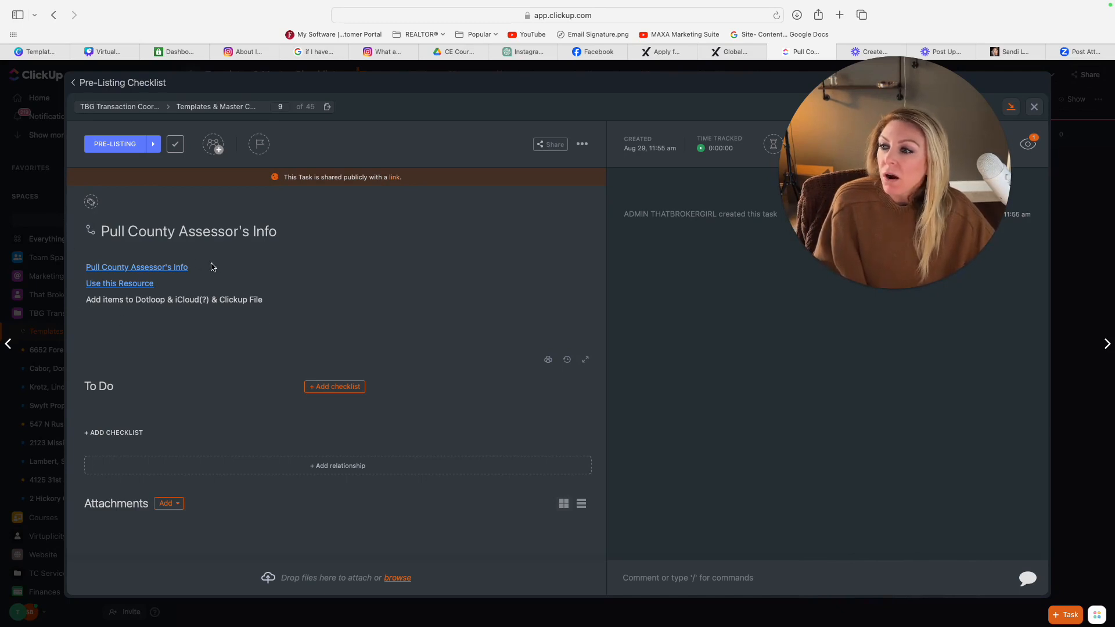
Step: Open the Loom video linked as "Pull County Assessor's Info" in the subtask description and copy its share link
{"action": "left_click", "coordinate": [122, 271]}
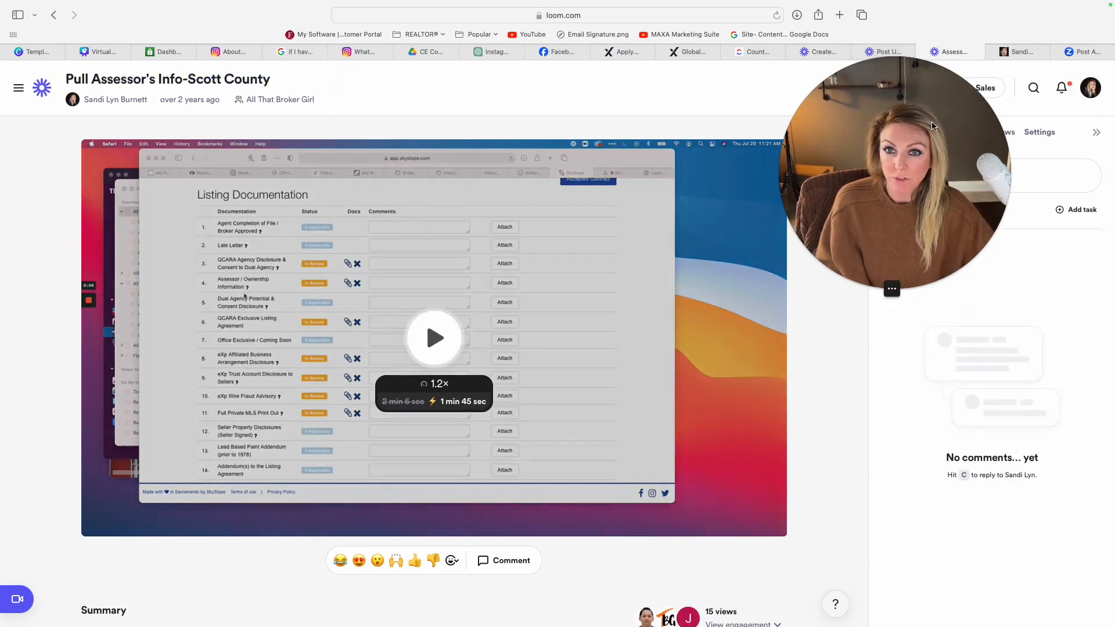
{"action": "left_click_drag", "start_coordinate": [931, 126], "coordinate": [951, 182]}
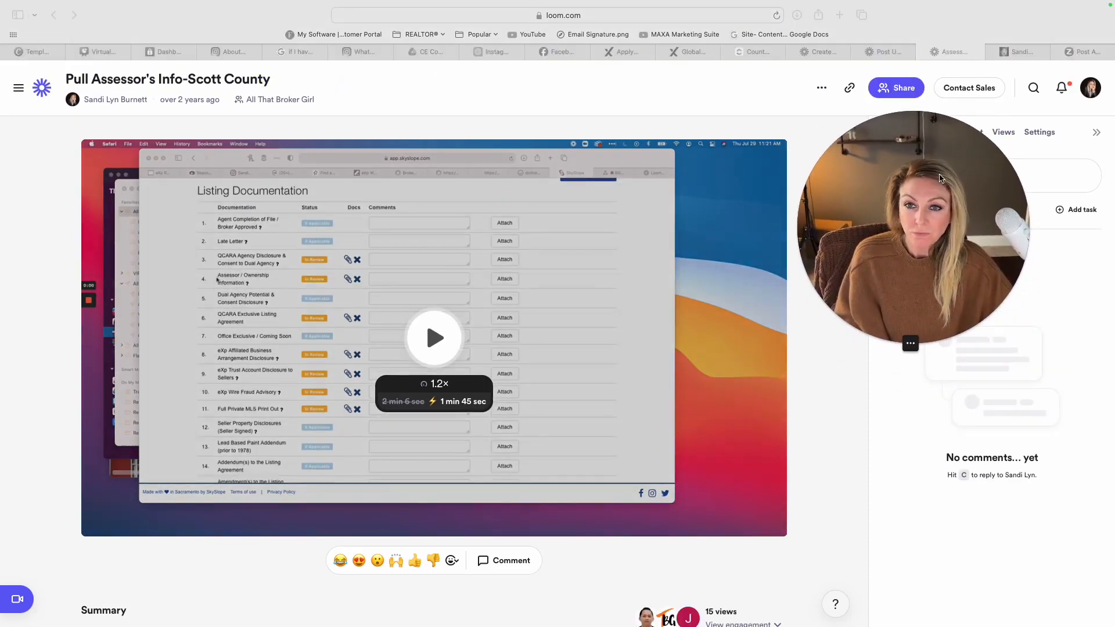
{"action": "left_click", "coordinate": [851, 92]}
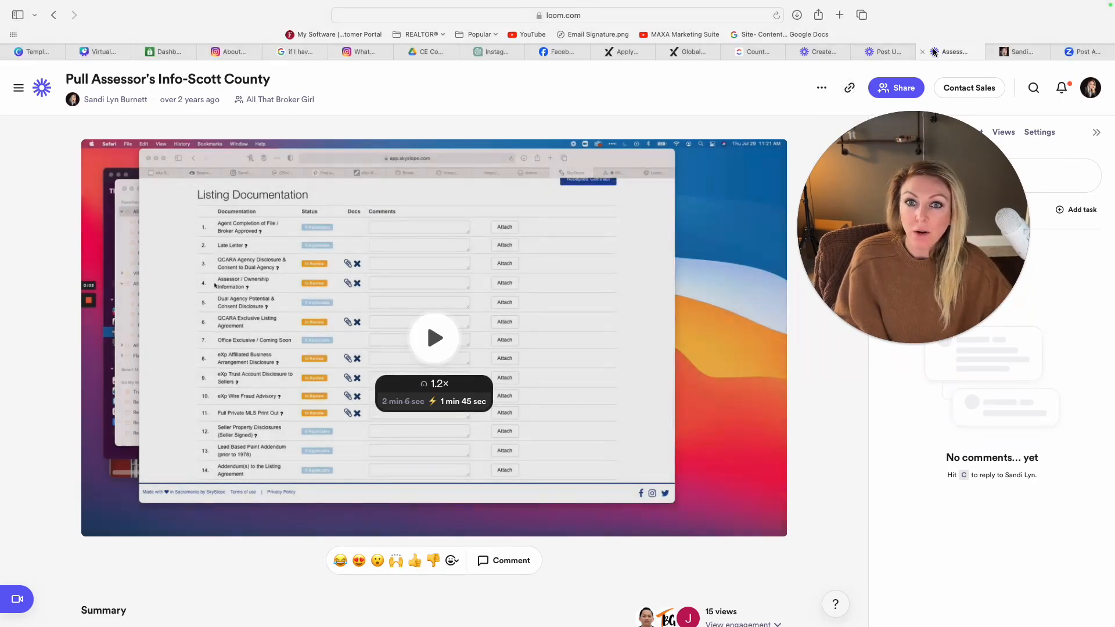
Step: Return to the ClickUp subtask and embed the copied Loom video below the "Add items to Dotloop" line of the description
{"action": "left_click", "coordinate": [774, 53]}
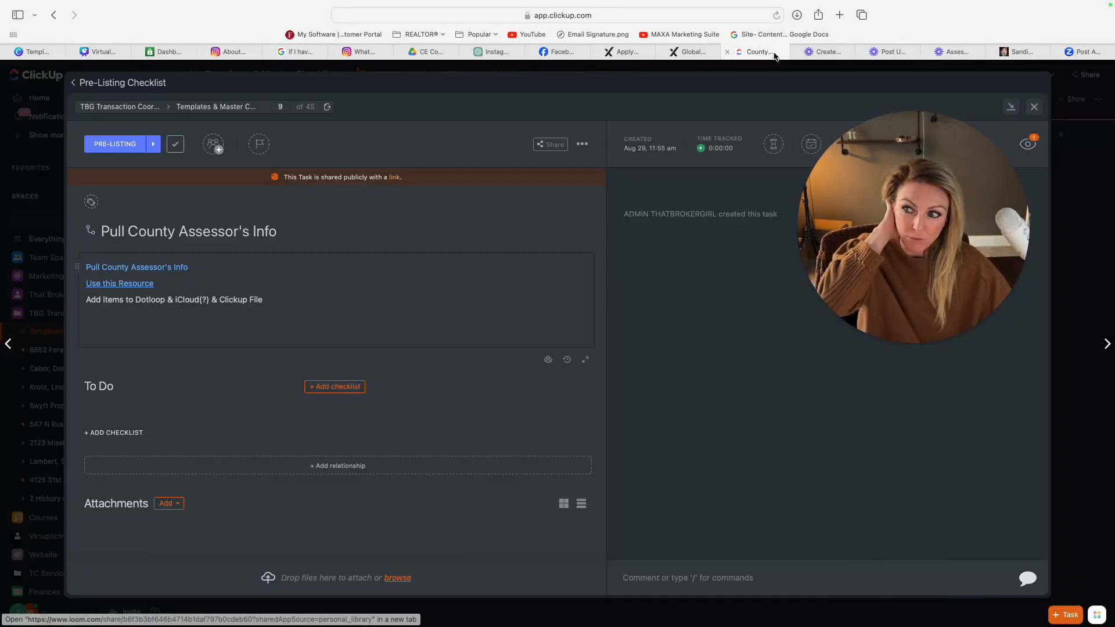
{"action": "left_click", "coordinate": [233, 271]}
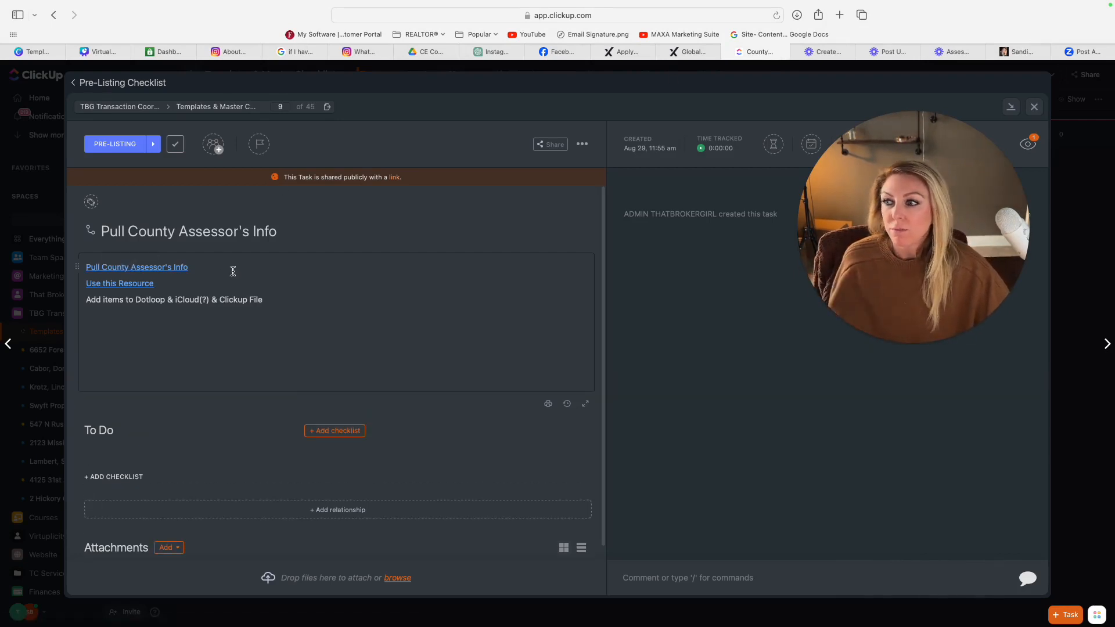
{"action": "left_click", "coordinate": [115, 319]}
{"action": "key", "text": "super+v"}
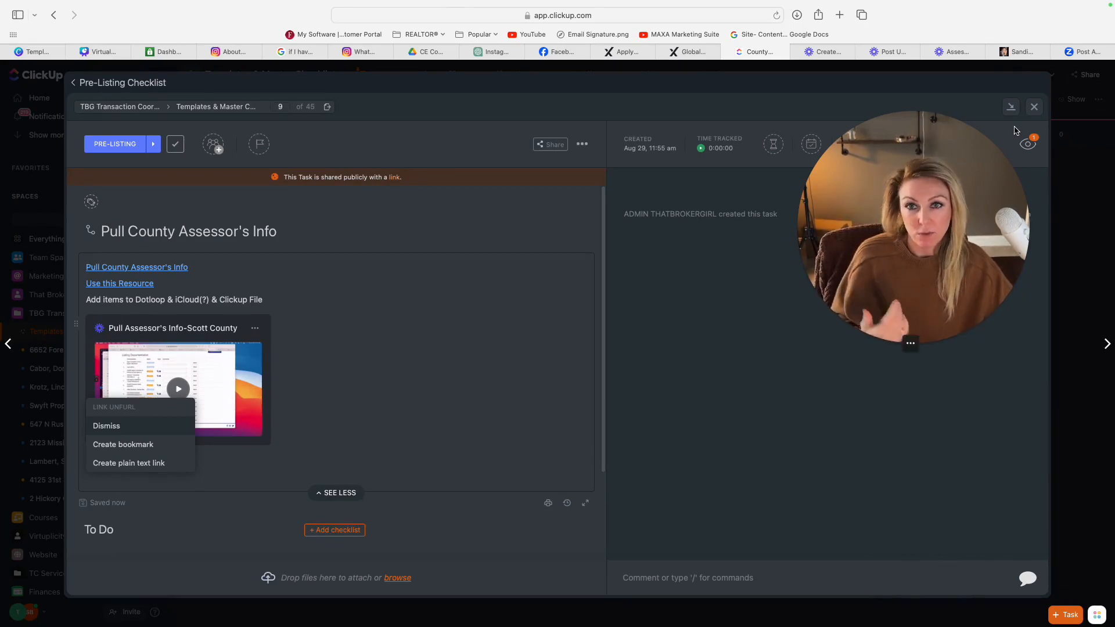
Step: Copy the full transcript of the "Pull Assessor's Info-Scott County" video in Loom and go back to the ClickUp subtask
{"action": "left_click", "coordinate": [952, 52]}
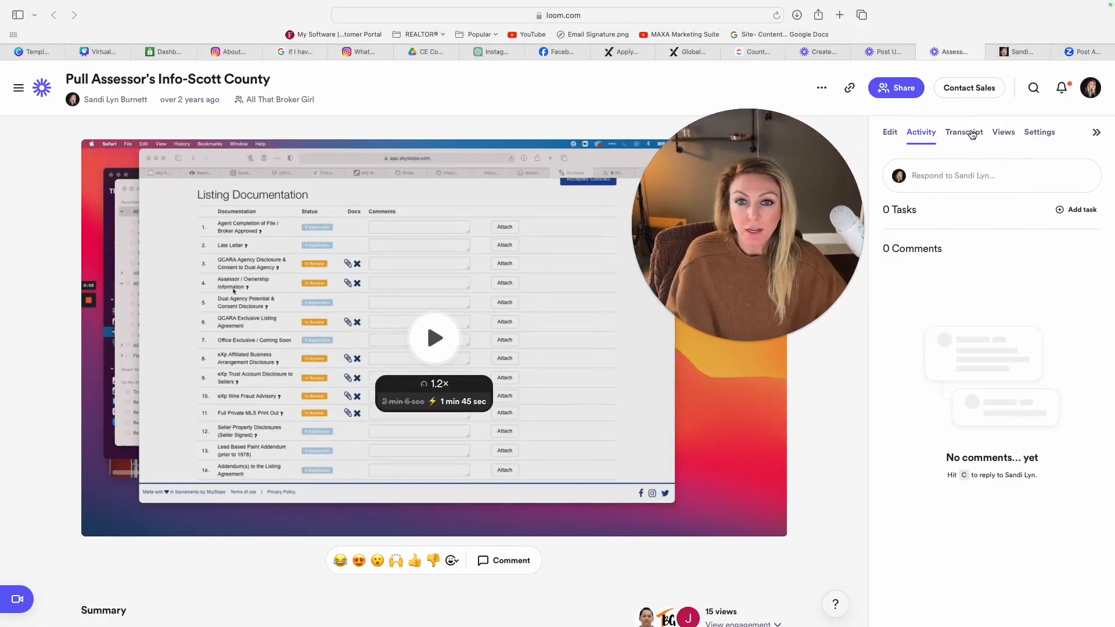
{"action": "left_click", "coordinate": [971, 134]}
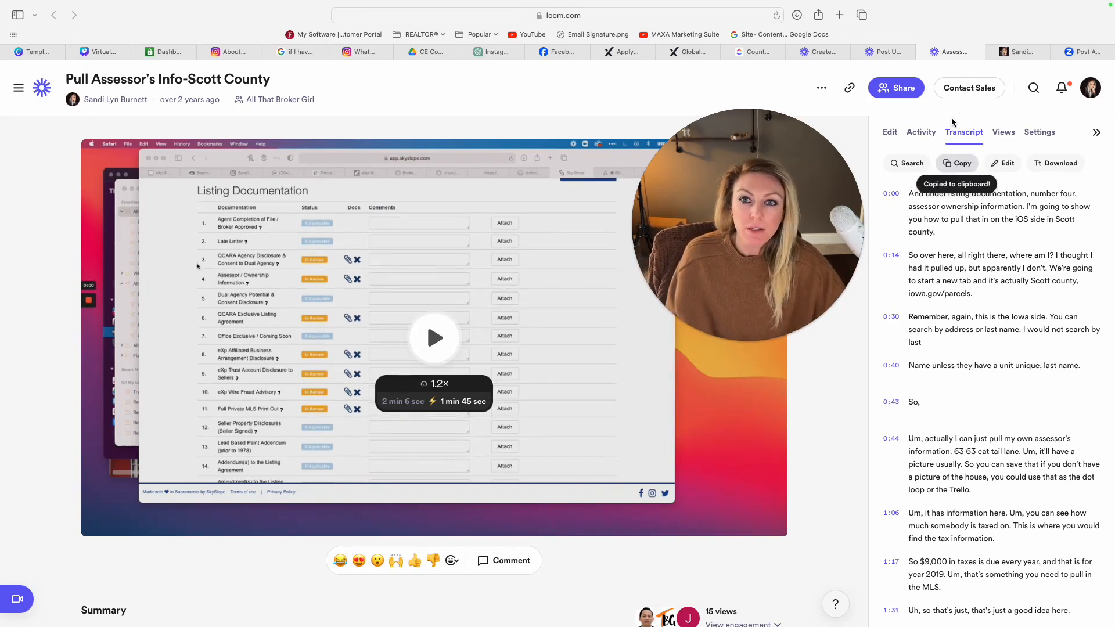
{"action": "left_click", "coordinate": [754, 52]}
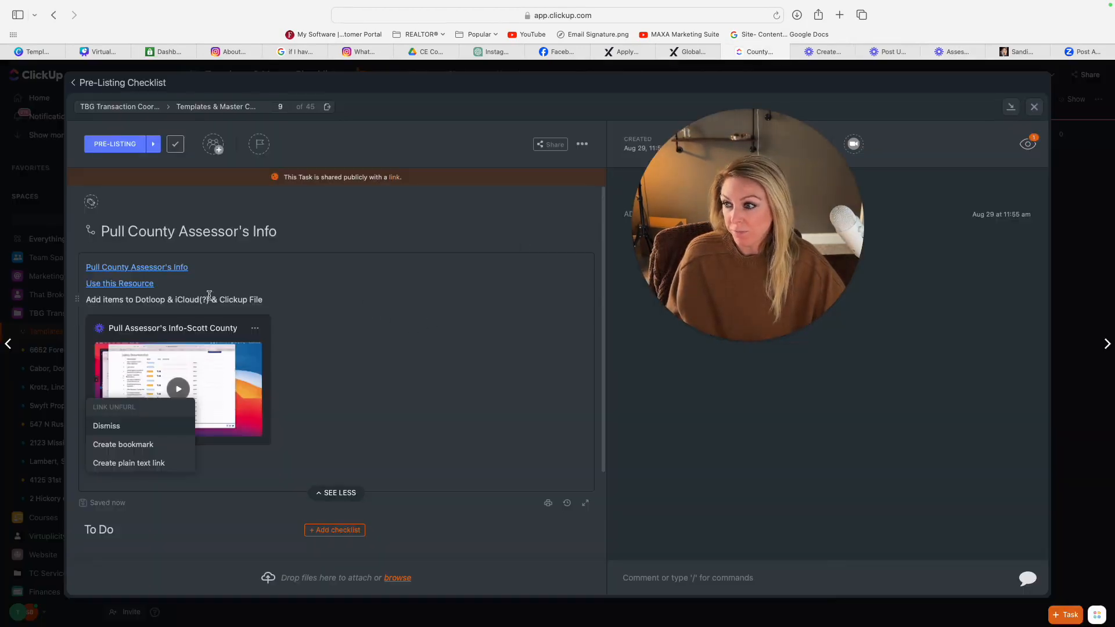
Step: Add an empty line between "Use this Resource" and "Add items to Dotloop" in the description and place the cursor there
{"action": "left_click", "coordinate": [88, 301]}
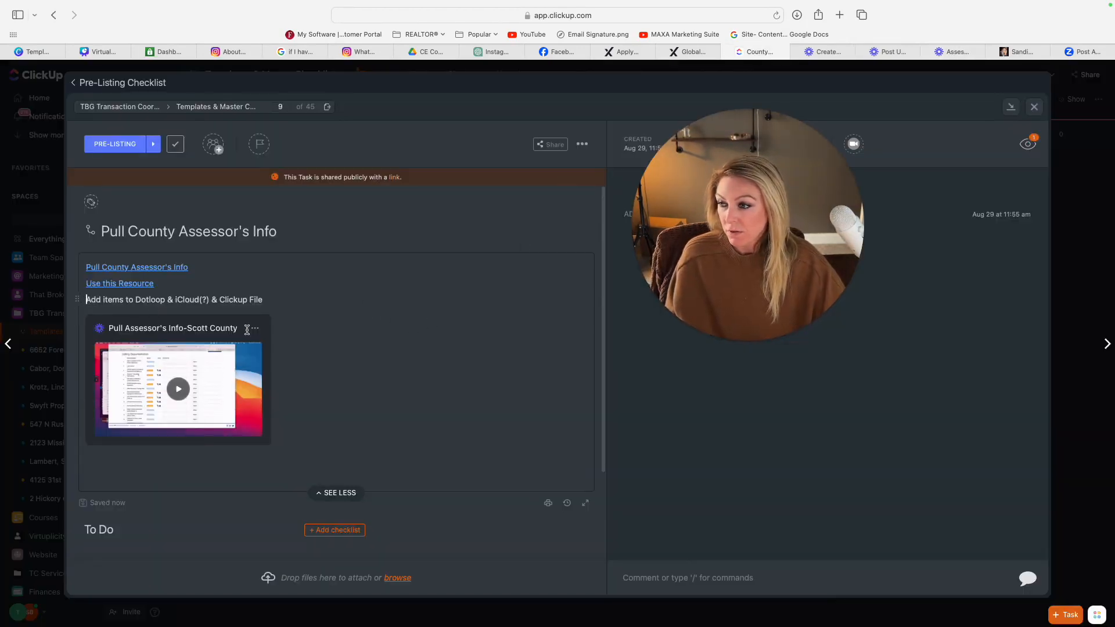
{"action": "key", "text": "Return"}
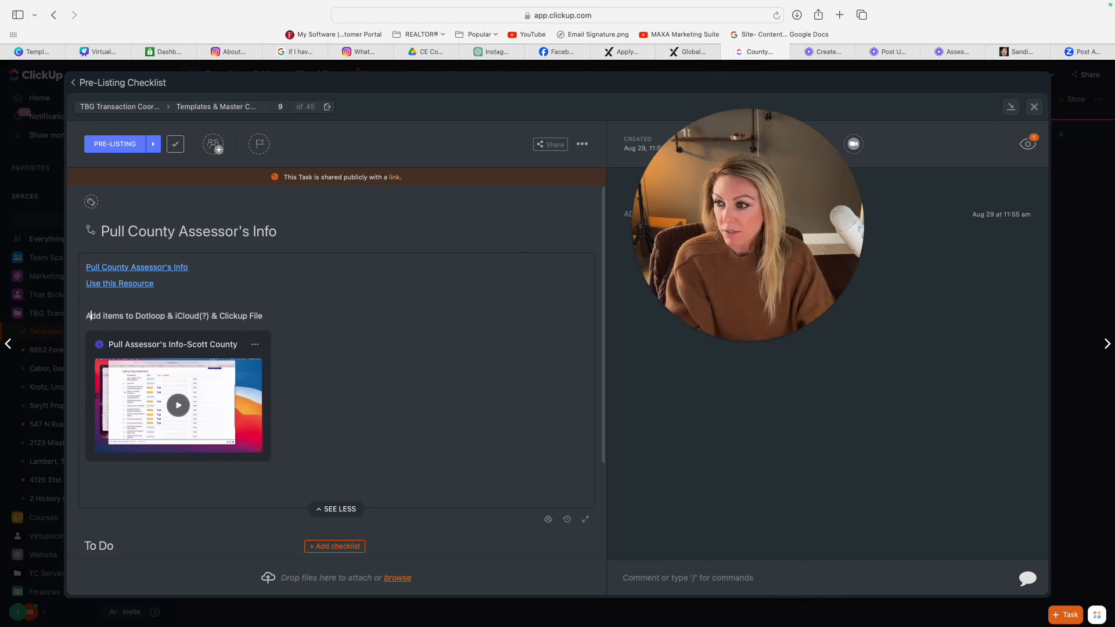
{"action": "key", "text": "Down"}
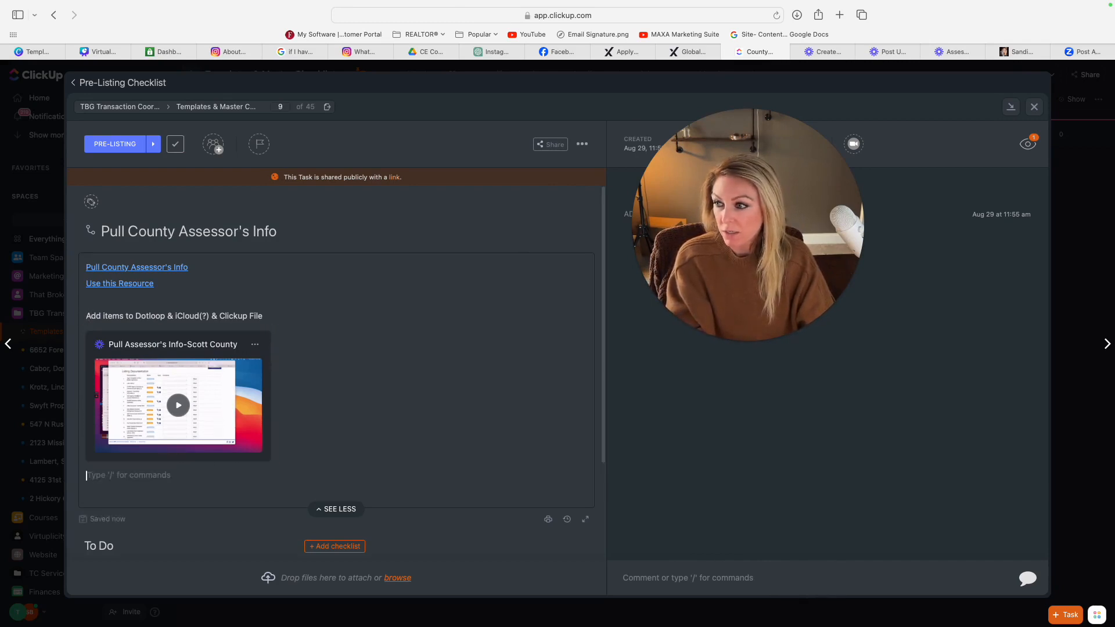
{"action": "left_click", "coordinate": [92, 296]}
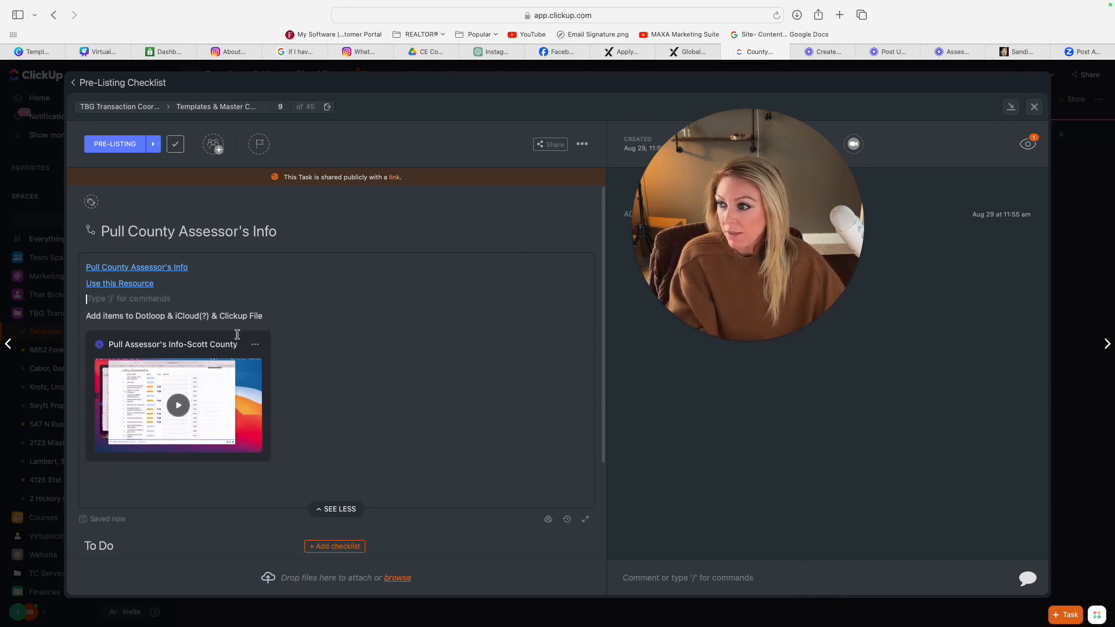
Step: Run Write with AI on the empty line with the prompt "make this into how-to format:" followed by the copied video transcript
{"action": "type", "text": "/ wr"}
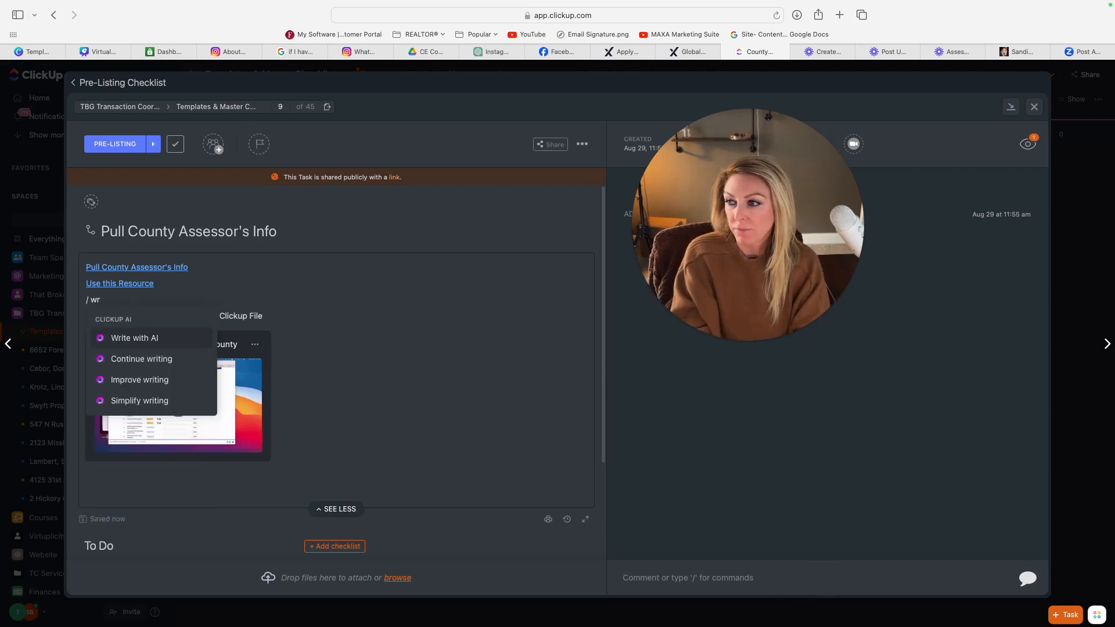
{"action": "key", "text": "Return"}
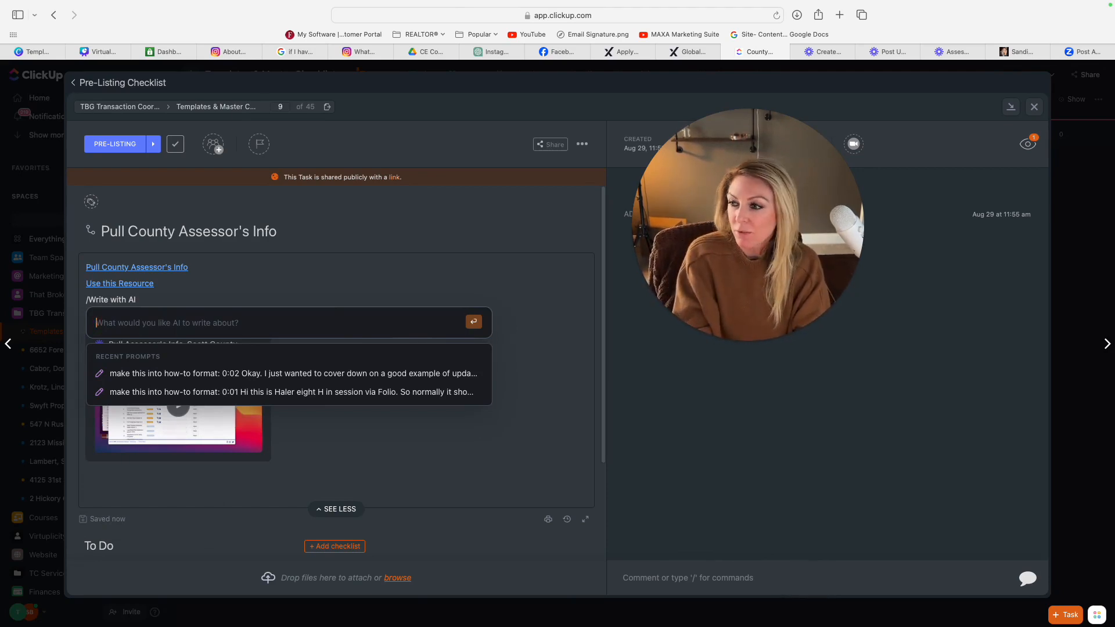
{"action": "type", "text": "make this ine"}
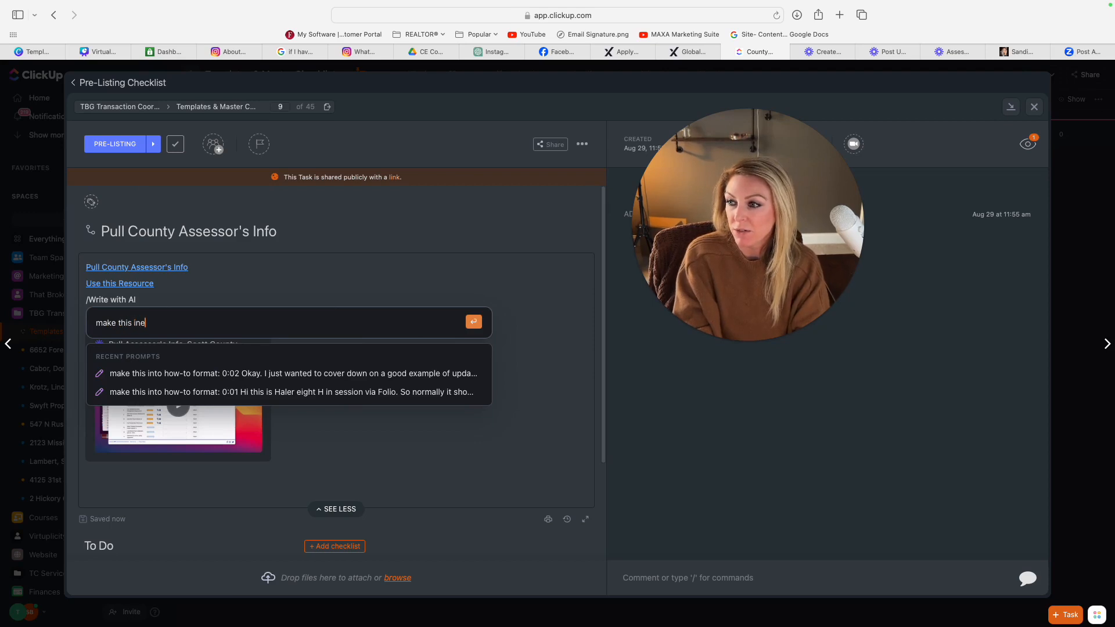
{"action": "key", "text": "BackSpace"}
{"action": "type", "text": "to how-"}
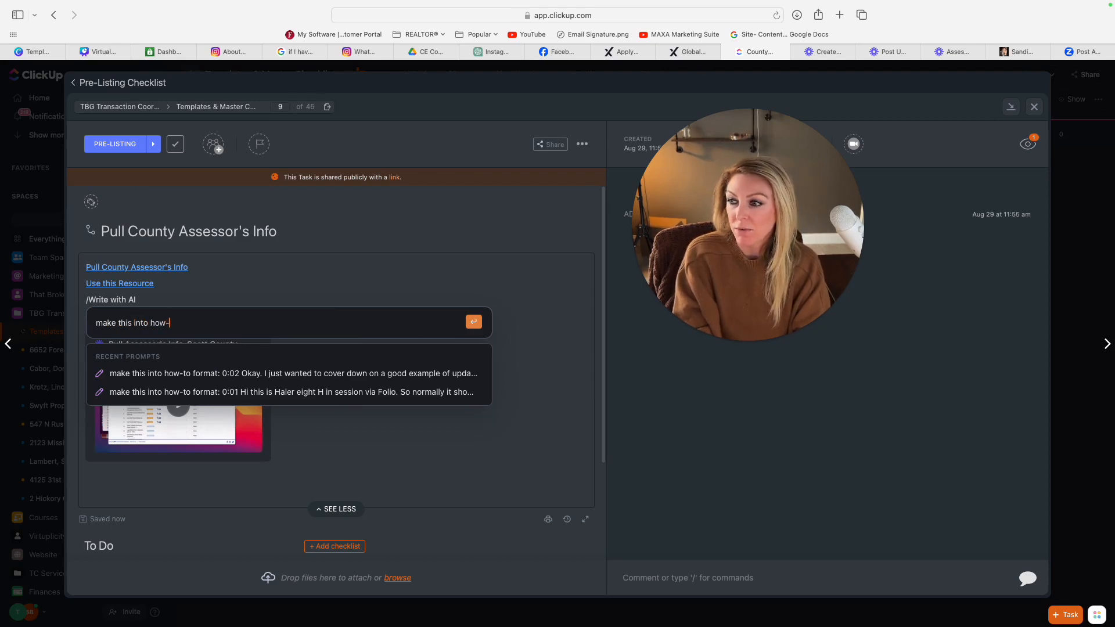
{"action": "type", "text": "to format"}
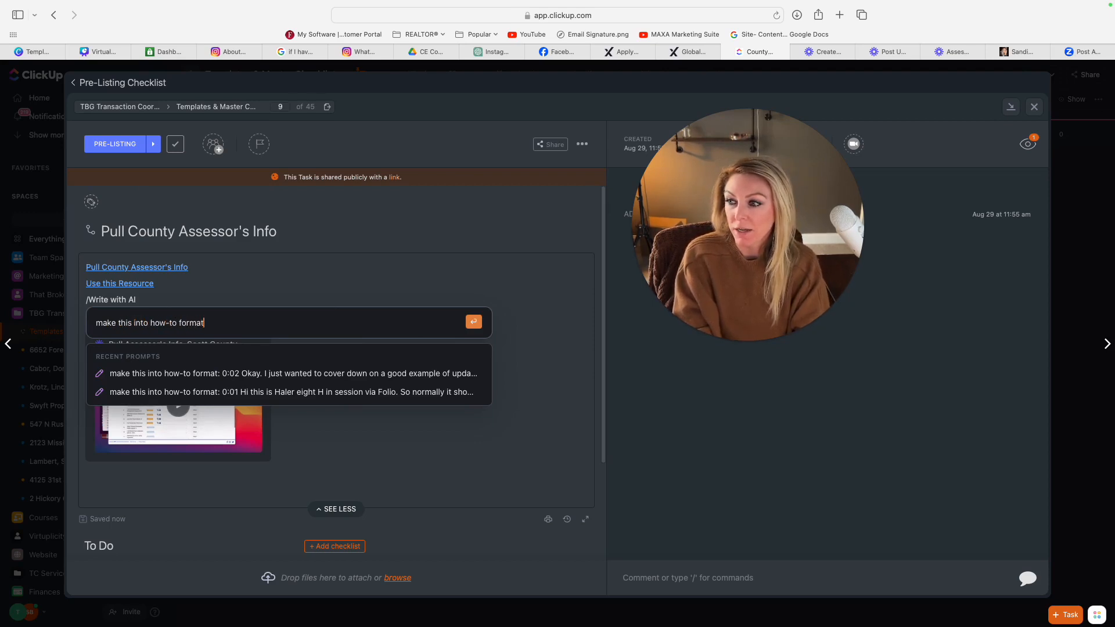
{"action": "type", "text": ":"}
{"action": "key", "text": "super+v"}
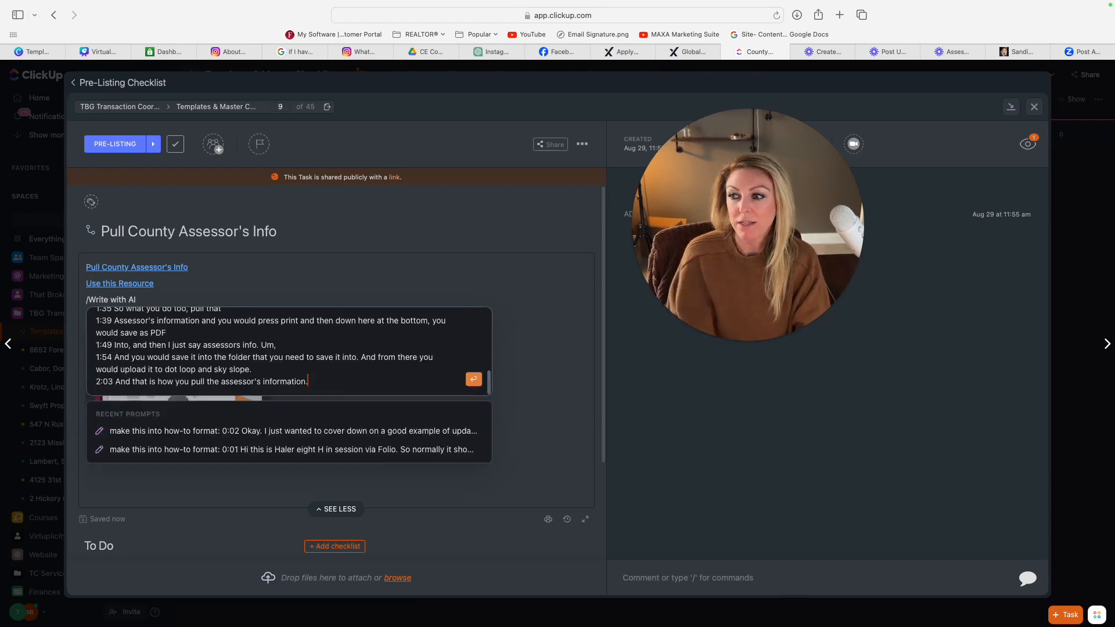
{"action": "key", "text": "Return"}
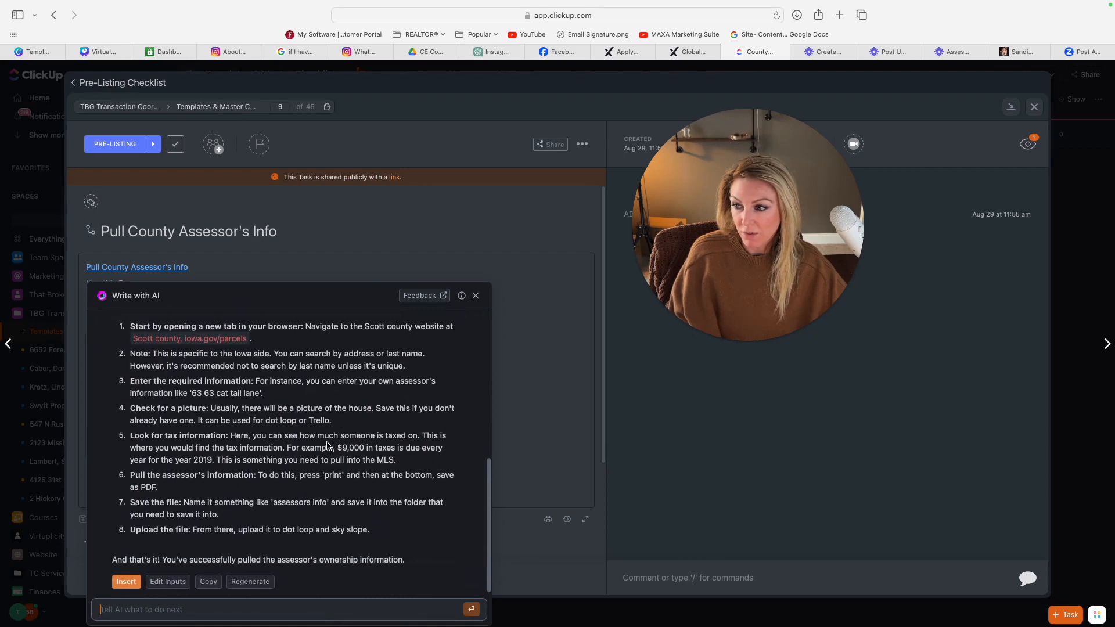
Step: Review the AI-generated how-to guide, insert it into the subtask description, and check the inserted text
{"action": "scroll", "coordinate": [200, 458], "scroll_direction": "up", "scroll_amount": 10}
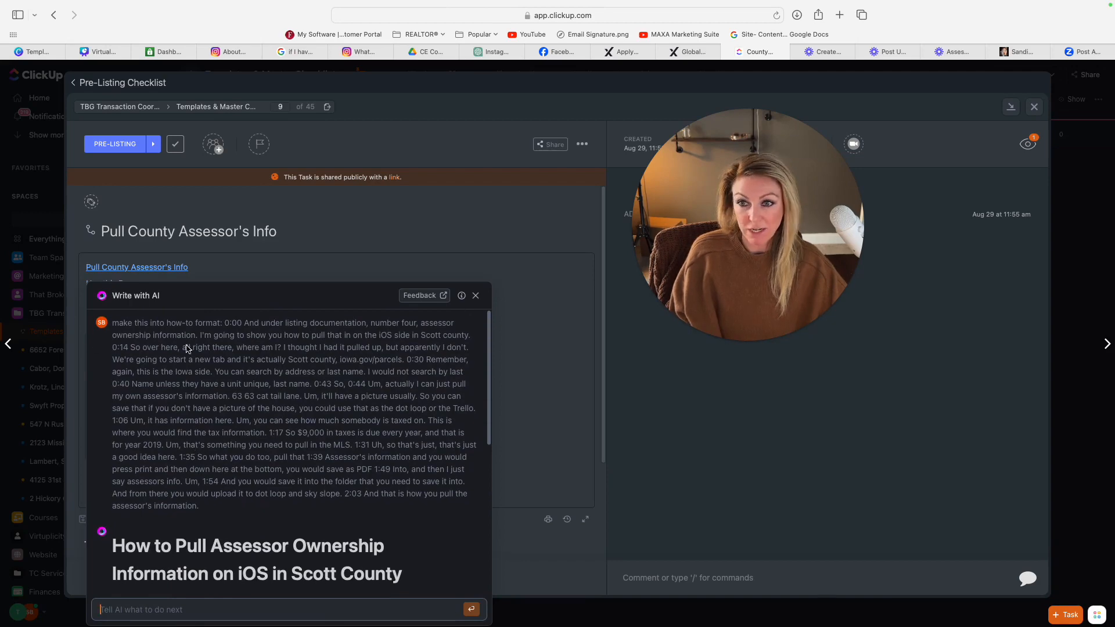
{"action": "scroll", "coordinate": [275, 503], "scroll_direction": "down", "scroll_amount": 1}
{"action": "scroll", "coordinate": [275, 503], "scroll_direction": "down", "scroll_amount": 5}
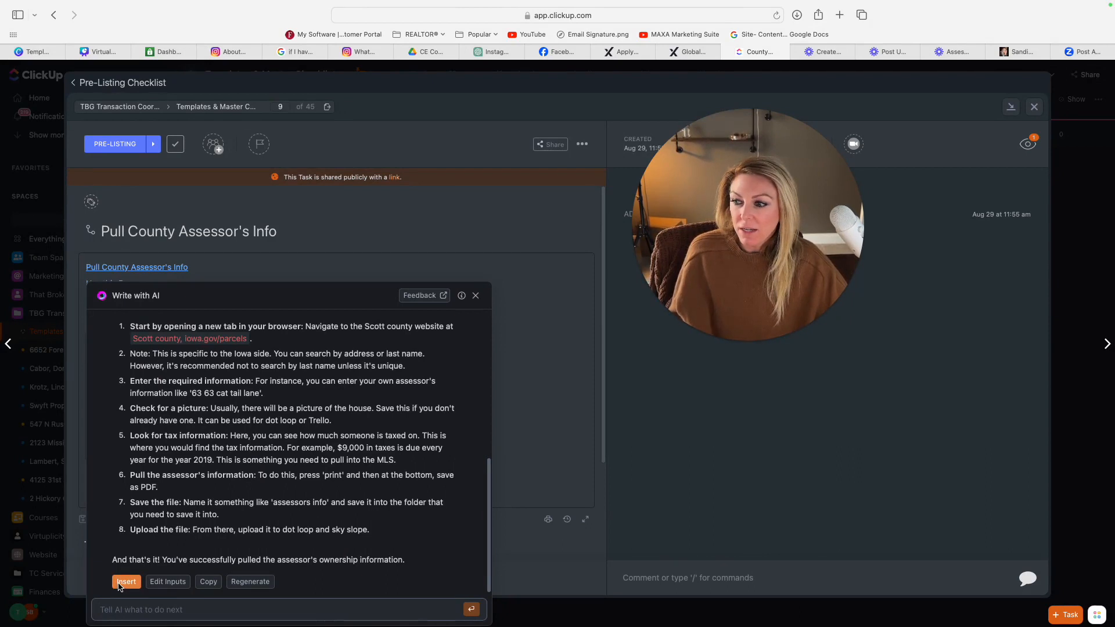
{"action": "left_click", "coordinate": [126, 581]}
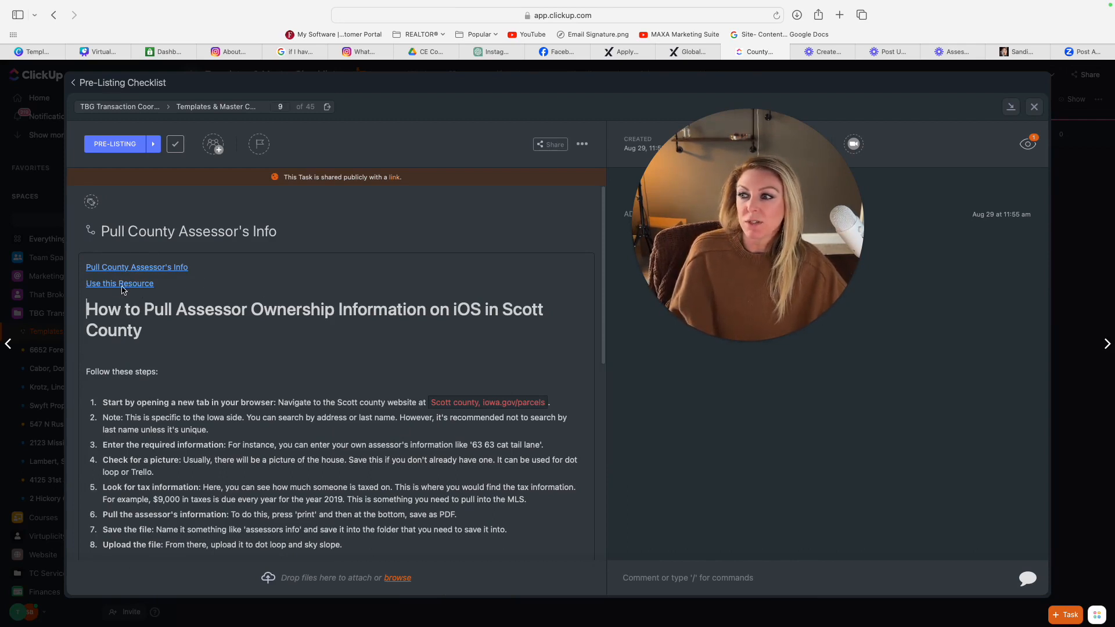
{"action": "left_click", "coordinate": [162, 287]}
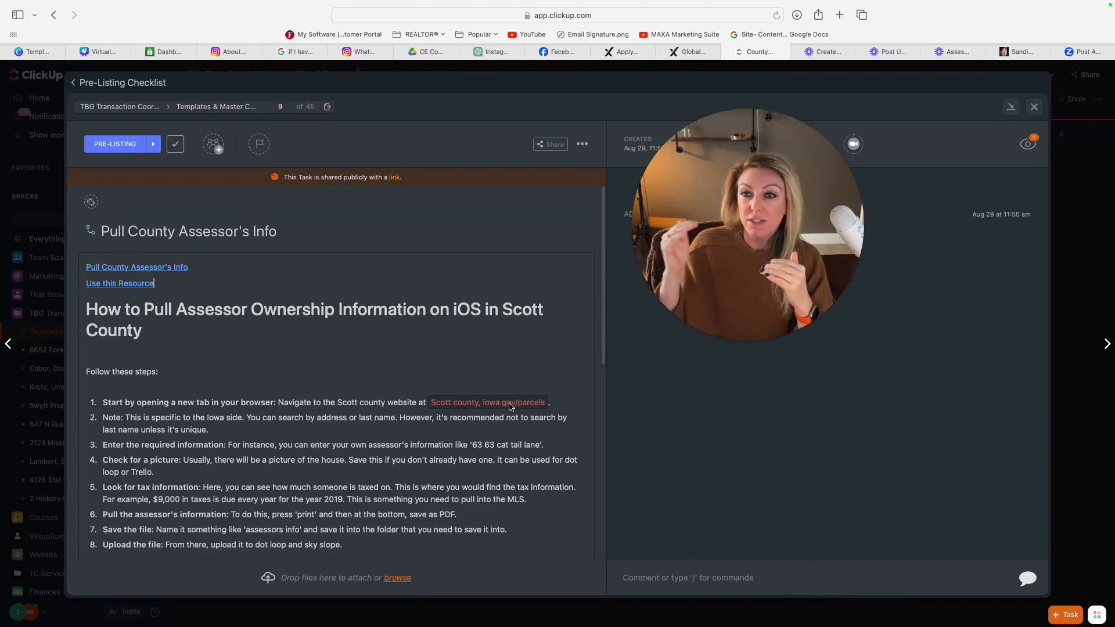
{"action": "scroll", "coordinate": [166, 375], "scroll_direction": "down", "scroll_amount": 5}
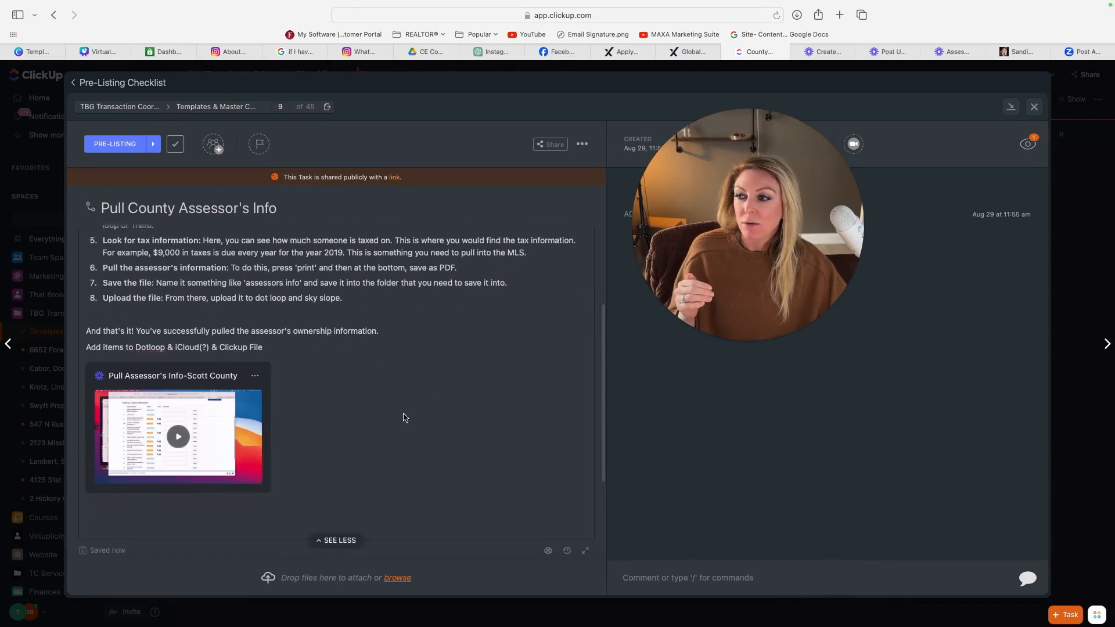